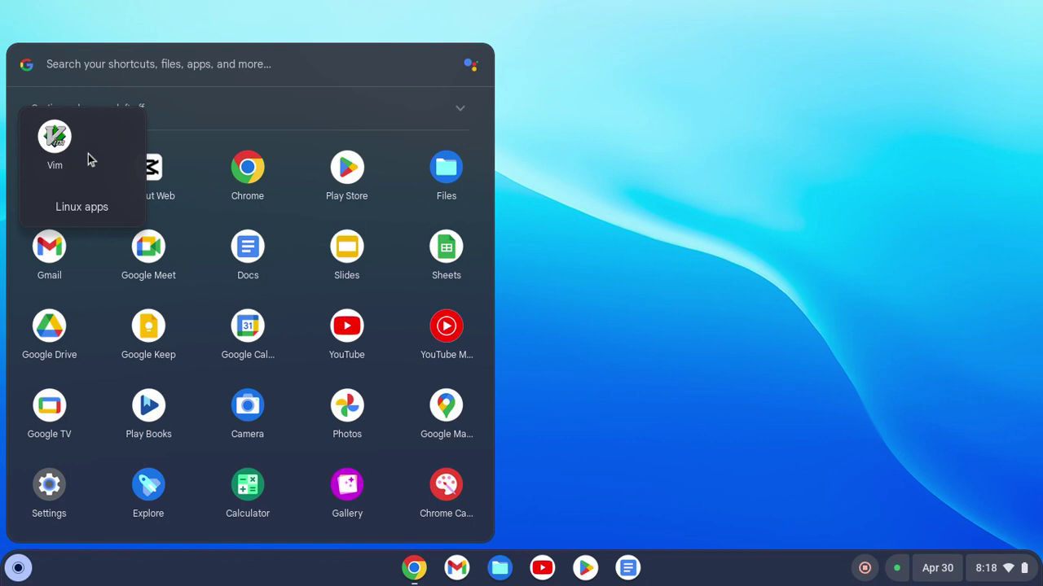
- Close the ChromeOS app list so only the empty desktop and shelf remain
{"action": "left_click", "coordinate": [84, 161]}
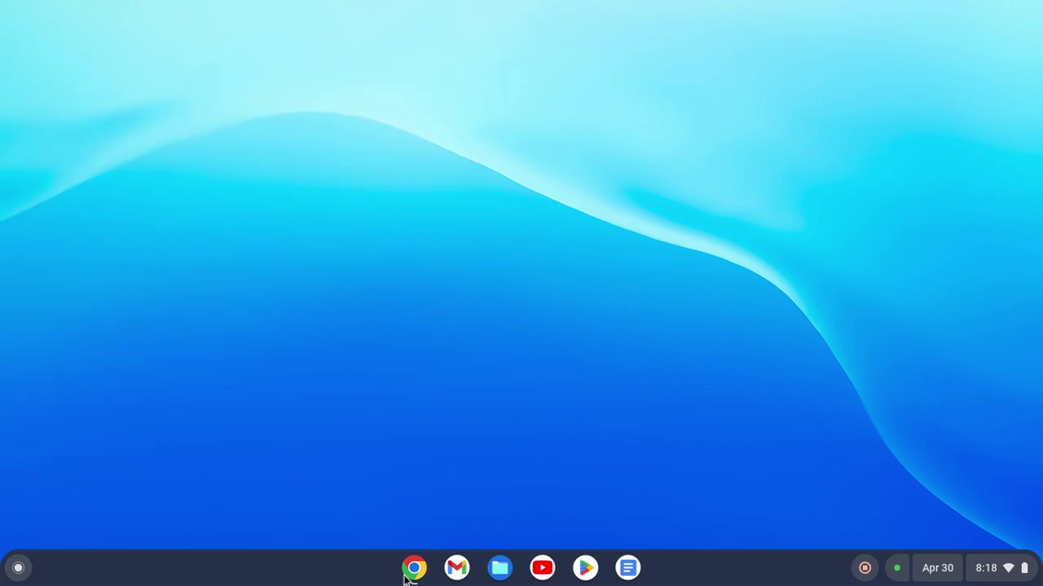
- In Chrome, download the Linux x64 build WebCatalog-56.5.0.AppImage from the WebCatalog Desktop page
{"action": "left_click", "coordinate": [412, 570]}
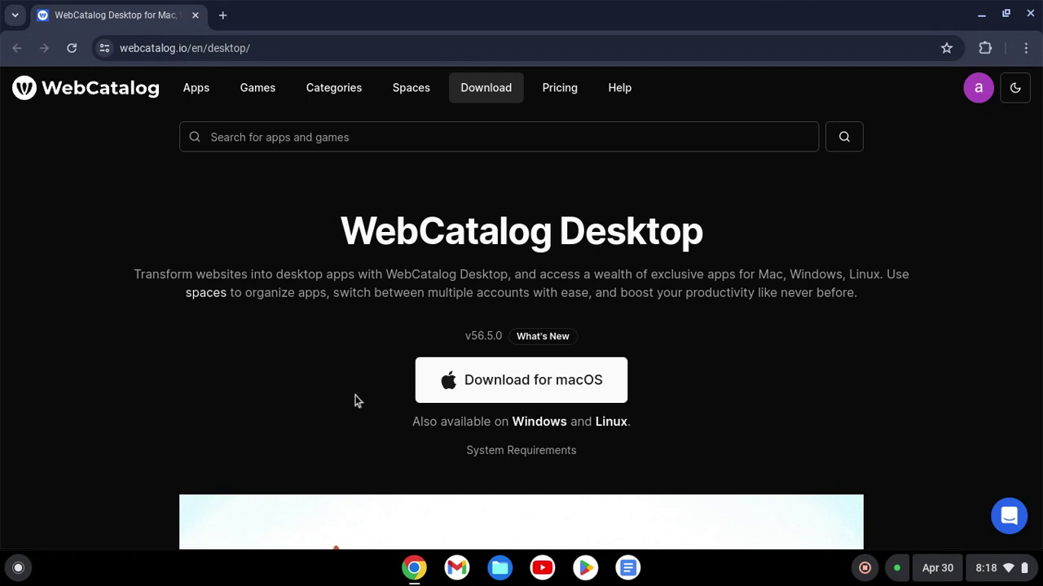
{"action": "left_click", "coordinate": [606, 424]}
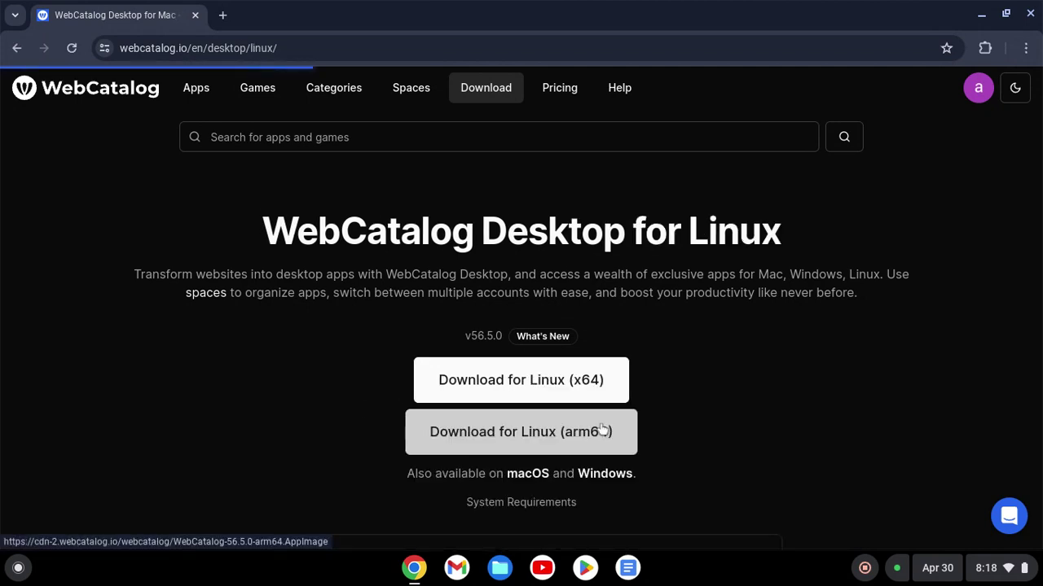
{"action": "left_click", "coordinate": [510, 391]}
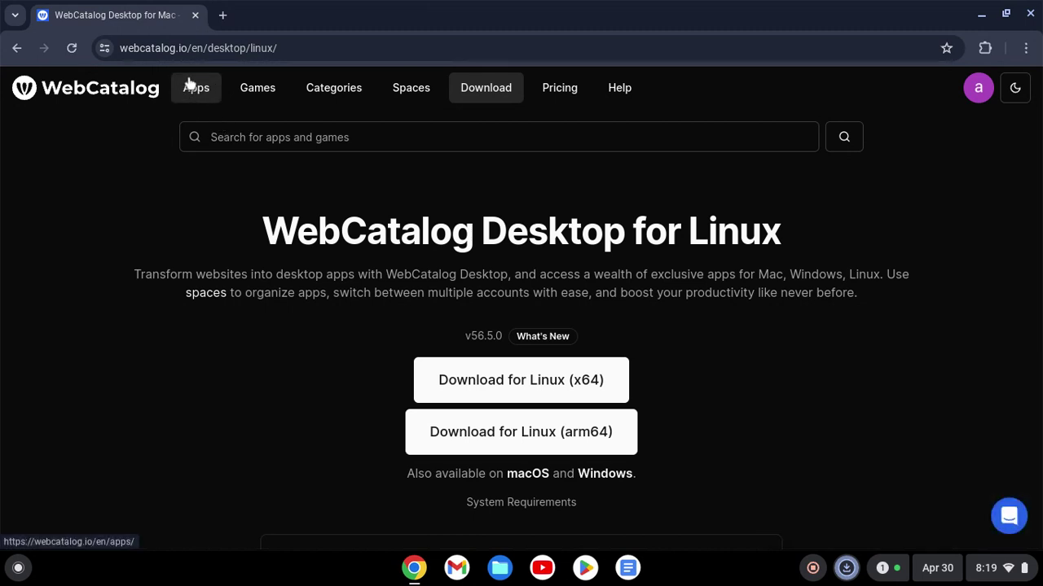
- Cut WebCatalog-56.5.0.AppImage from Downloads, paste it into Linux files, then close Files
{"action": "left_click", "coordinate": [195, 15]}
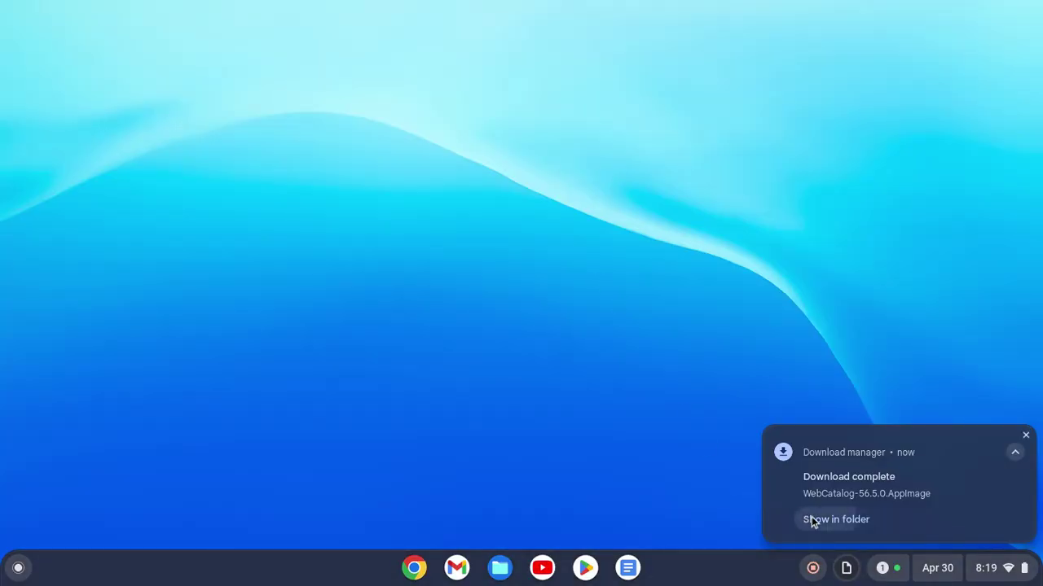
{"action": "left_click", "coordinate": [807, 520]}
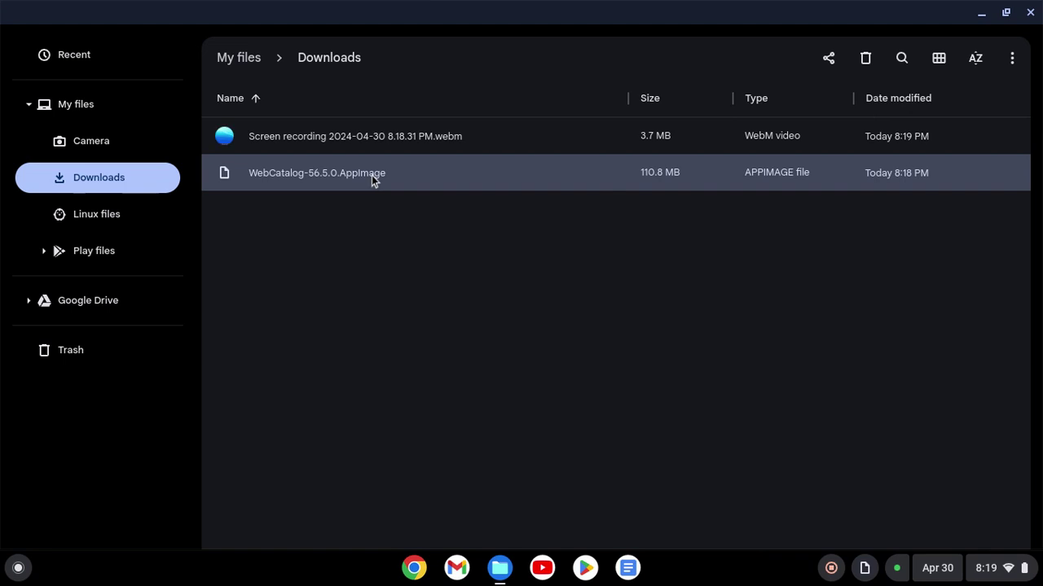
{"action": "right_click", "coordinate": [372, 175]}
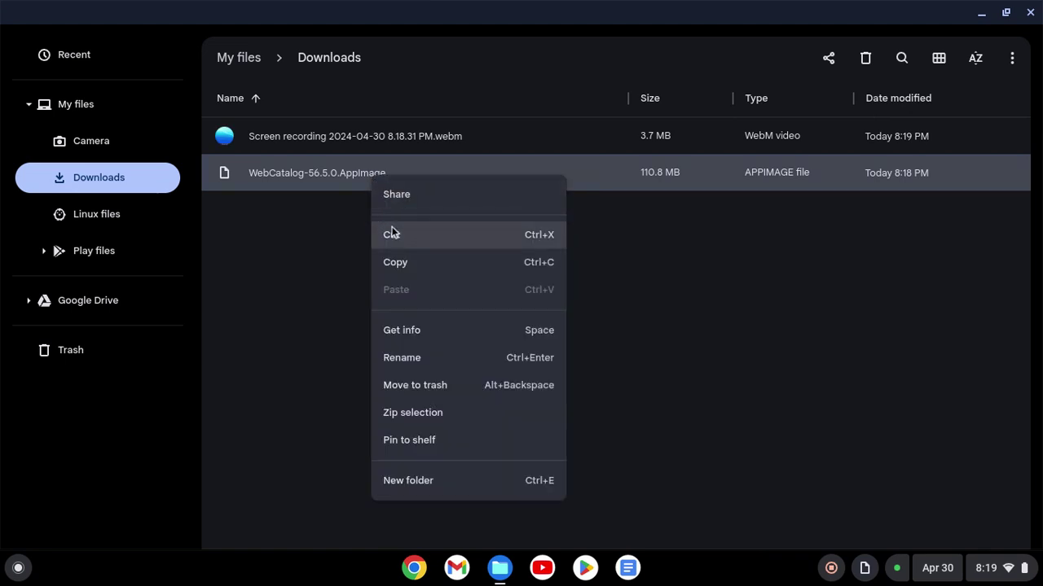
{"action": "left_click", "coordinate": [391, 237]}
{"action": "left_click", "coordinate": [144, 226]}
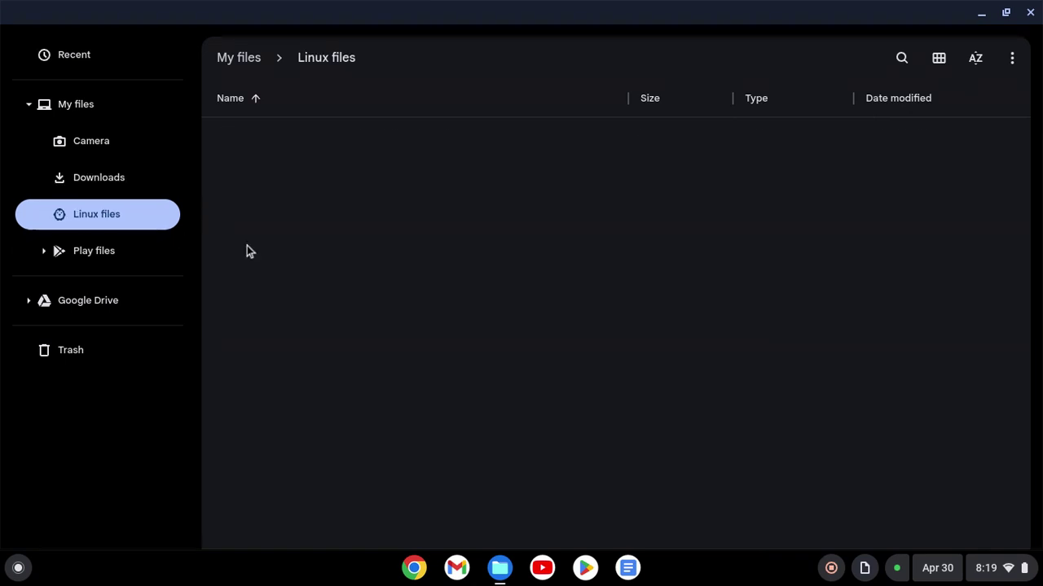
{"action": "right_click", "coordinate": [345, 256]}
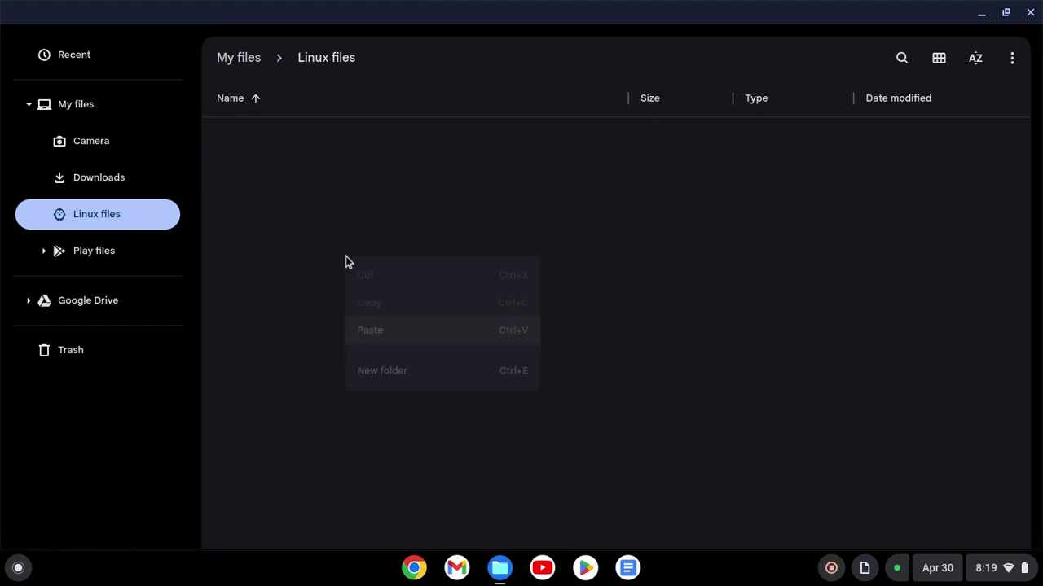
{"action": "left_click", "coordinate": [390, 341]}
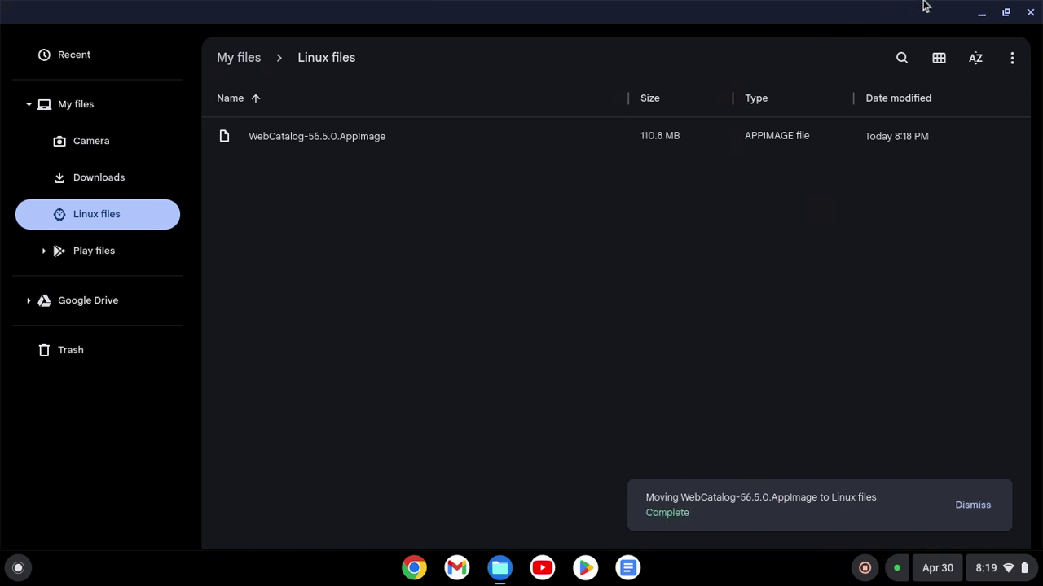
{"action": "left_click", "coordinate": [1029, 11]}
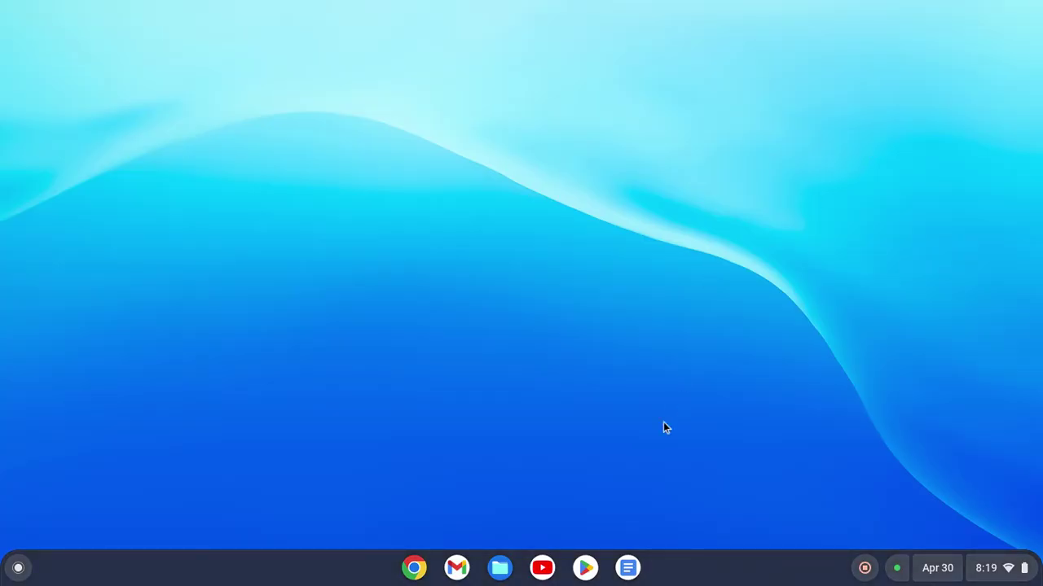
- Open the recent 'How to install WebCatalog on a Chromebook' document in Google Docs
{"action": "left_click", "coordinate": [628, 569]}
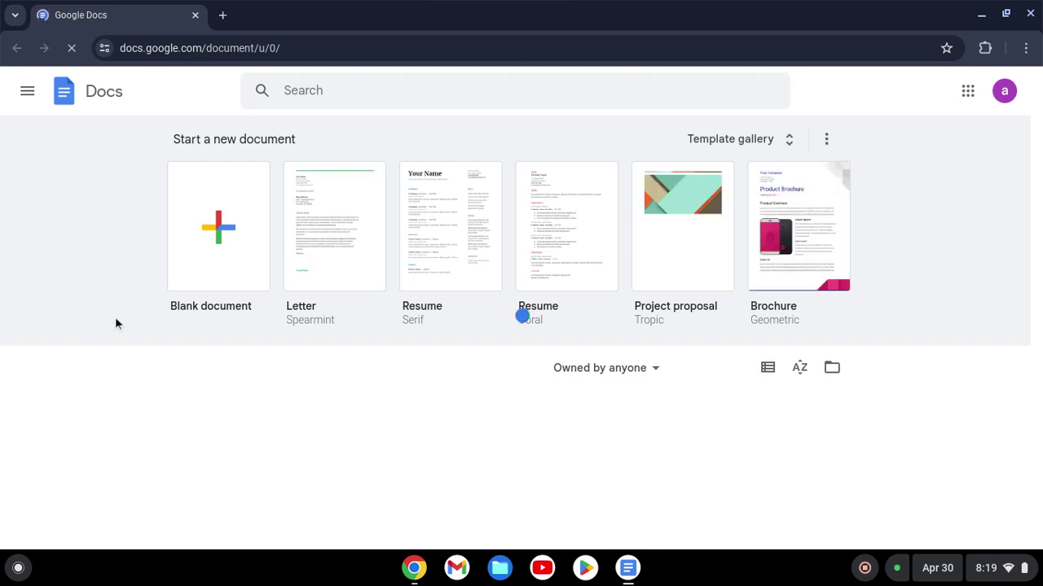
{"action": "scroll", "coordinate": [136, 376], "scroll_direction": "down", "scroll_amount": 1}
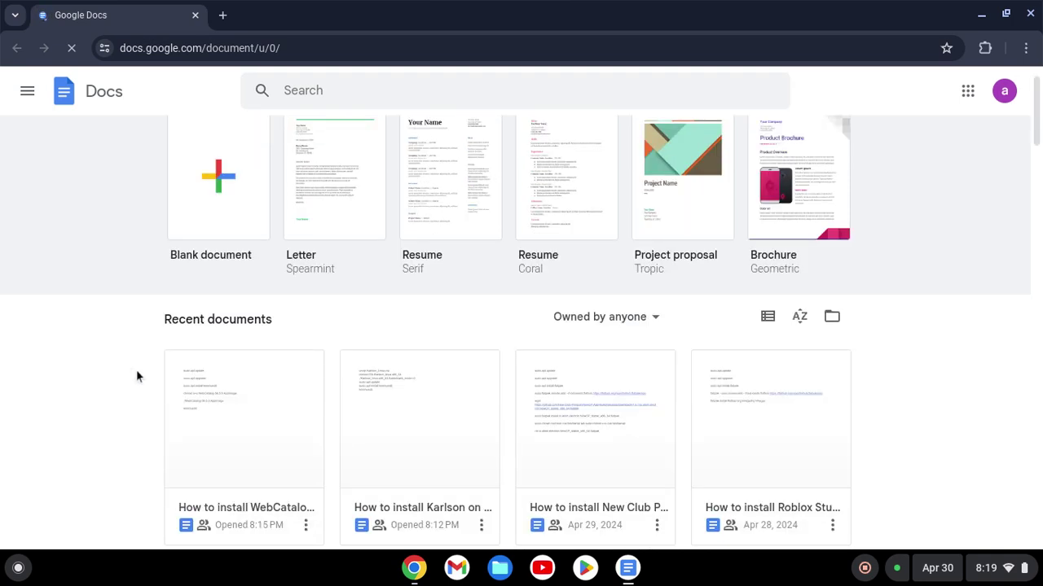
{"action": "left_click", "coordinate": [195, 410]}
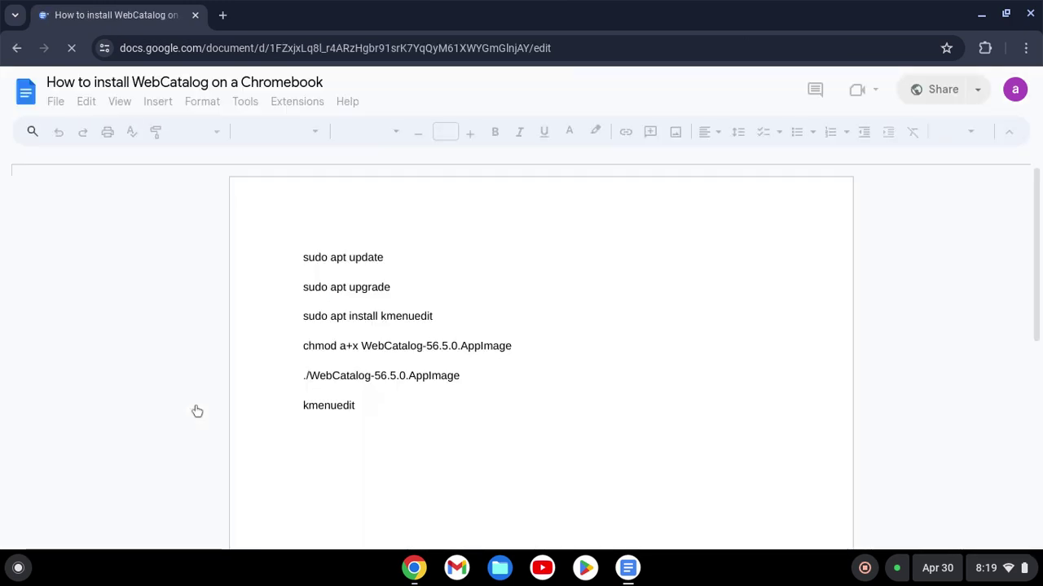
{"action": "left_click", "coordinate": [18, 568]}
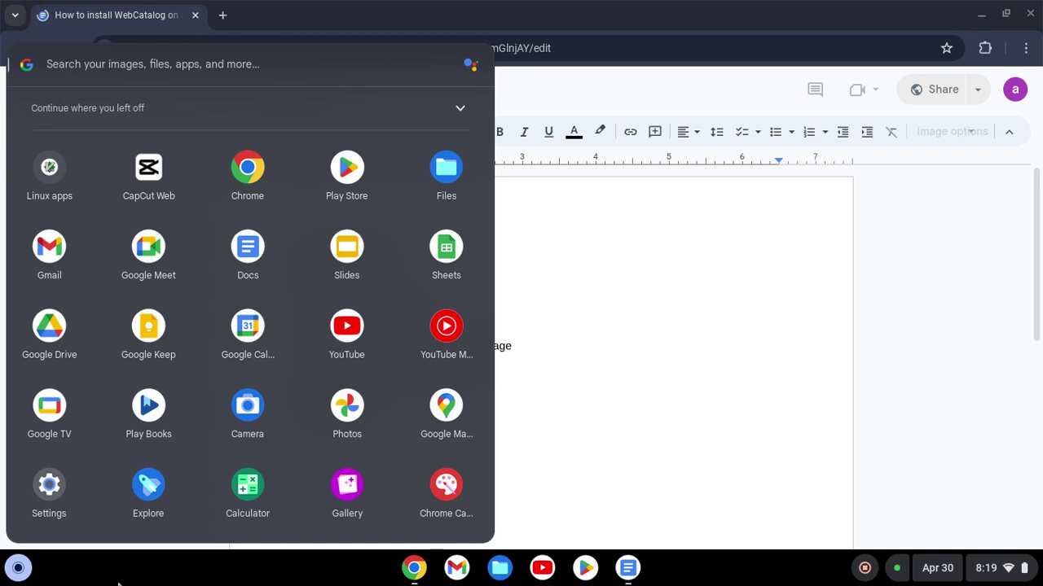
- Find Terminal via launcher search and start a shell in the penguin container
{"action": "type", "text": "terminal"}
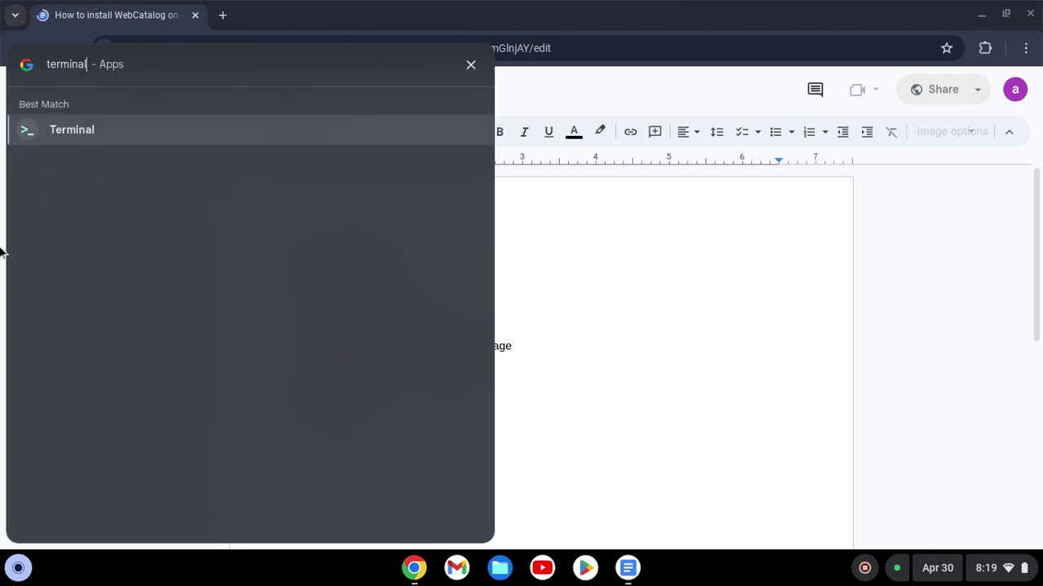
{"action": "left_click", "coordinate": [82, 134]}
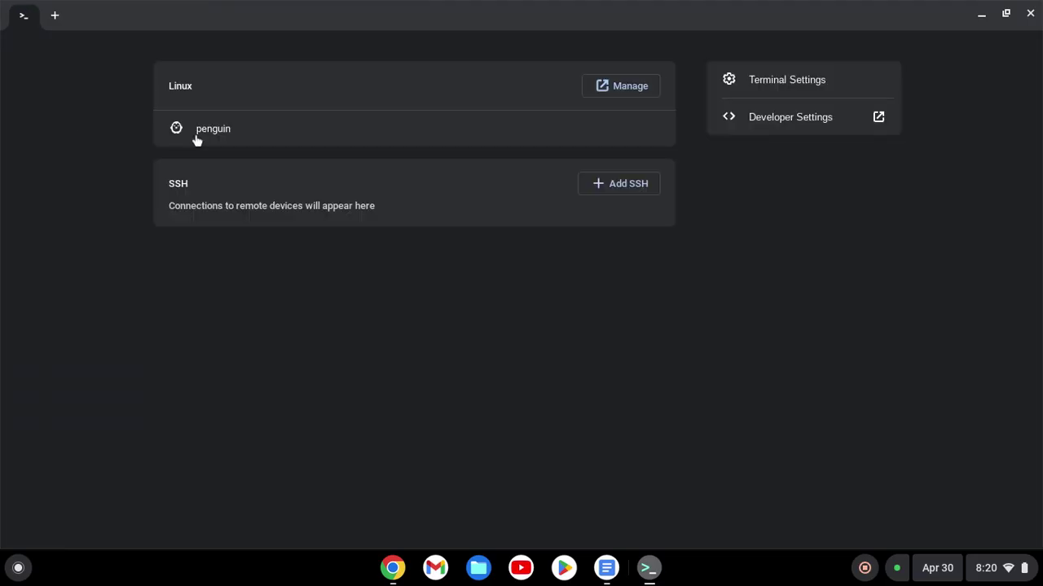
{"action": "left_click", "coordinate": [196, 137]}
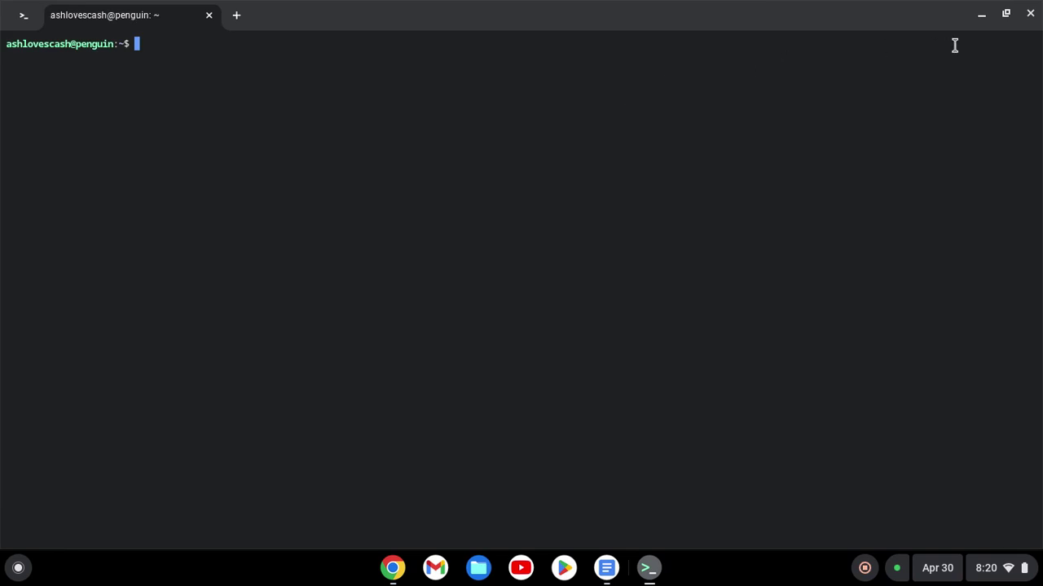
- Copy 'sudo apt update' from the guide and run it in Terminal
{"action": "left_click", "coordinate": [977, 25]}
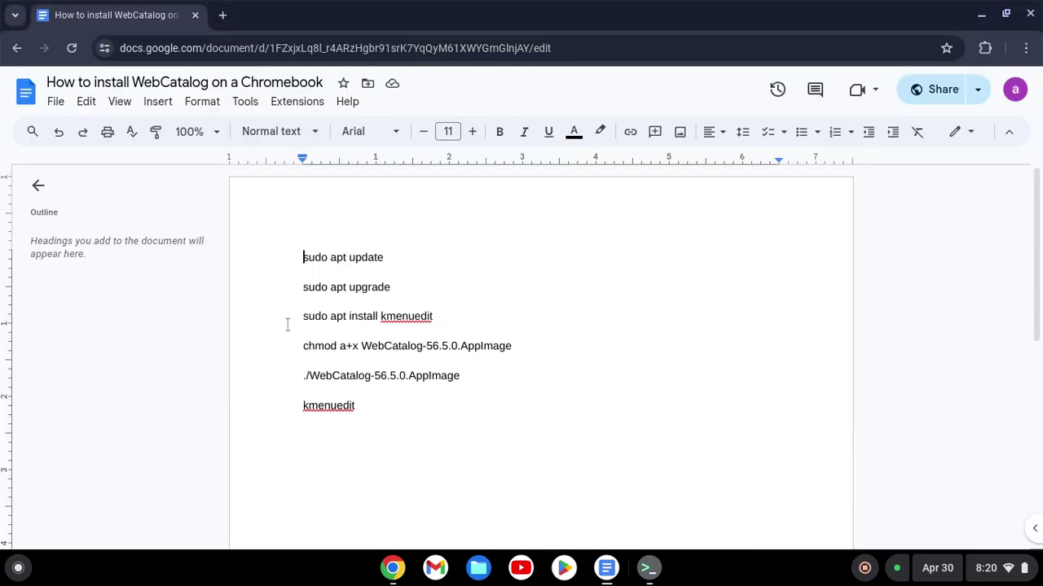
{"action": "left_click_drag", "start_coordinate": [303, 257], "coordinate": [393, 258]}
{"action": "key", "text": "ctrl+c"}
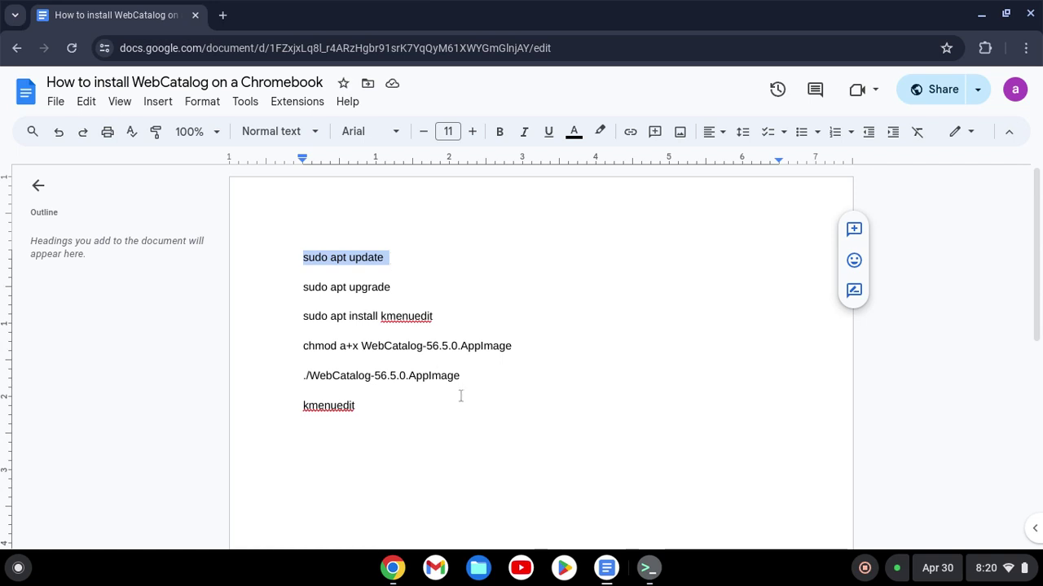
{"action": "left_click", "coordinate": [645, 568]}
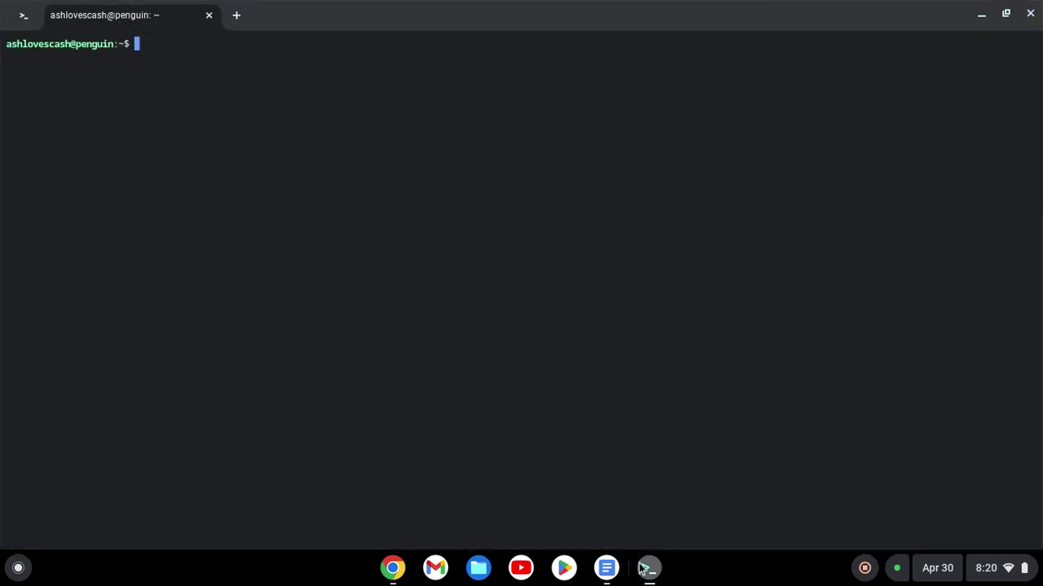
{"action": "key", "text": "ctrl+shift+v"}
{"action": "key", "text": "Return"}
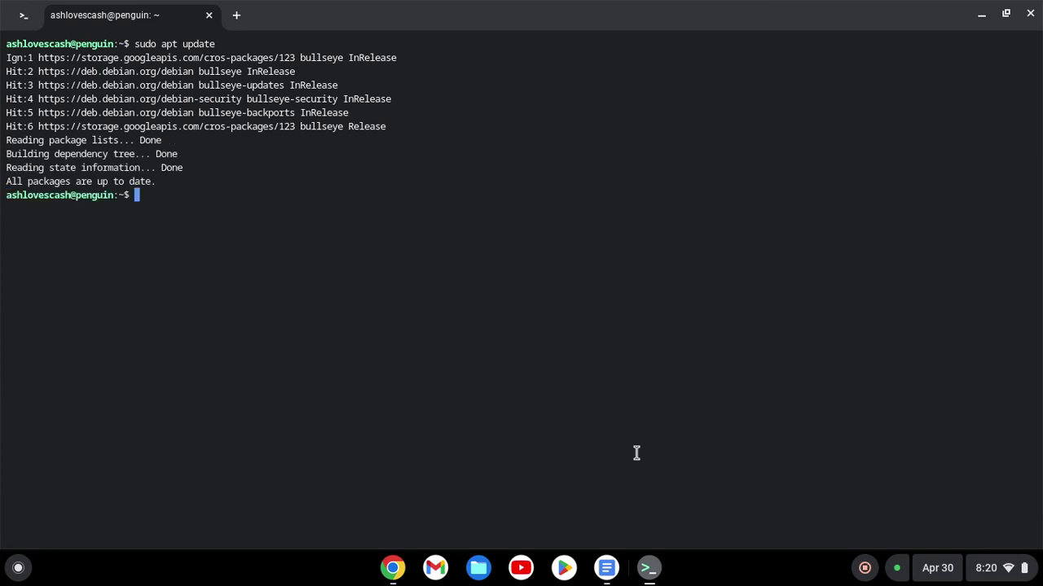
- Copy 'sudo apt upgrade' from the guide and run it in Terminal
{"action": "left_click", "coordinate": [981, 15]}
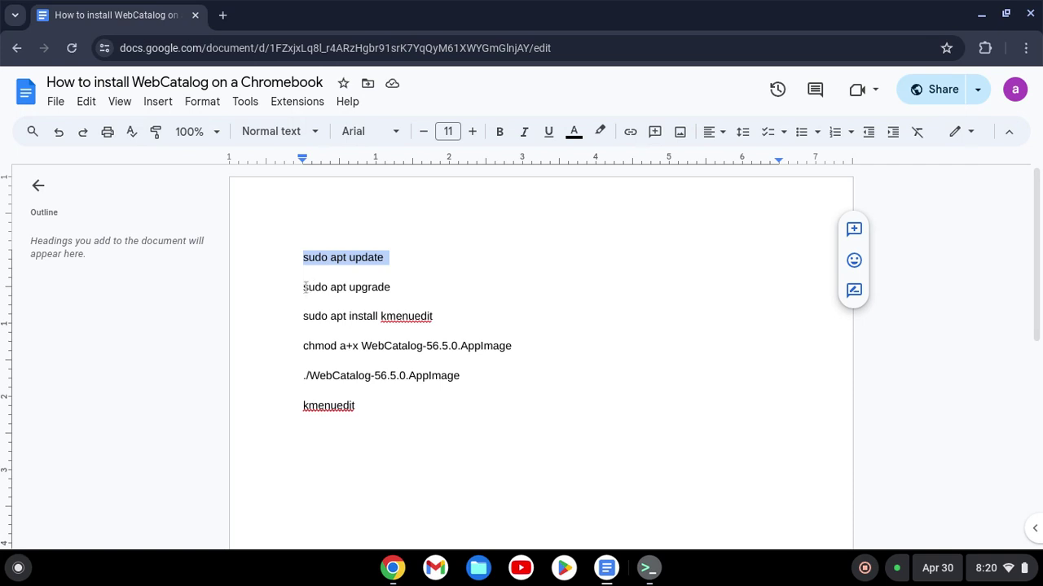
{"action": "left_click_drag", "start_coordinate": [303, 287], "coordinate": [398, 291]}
{"action": "key", "text": "ctrl+c"}
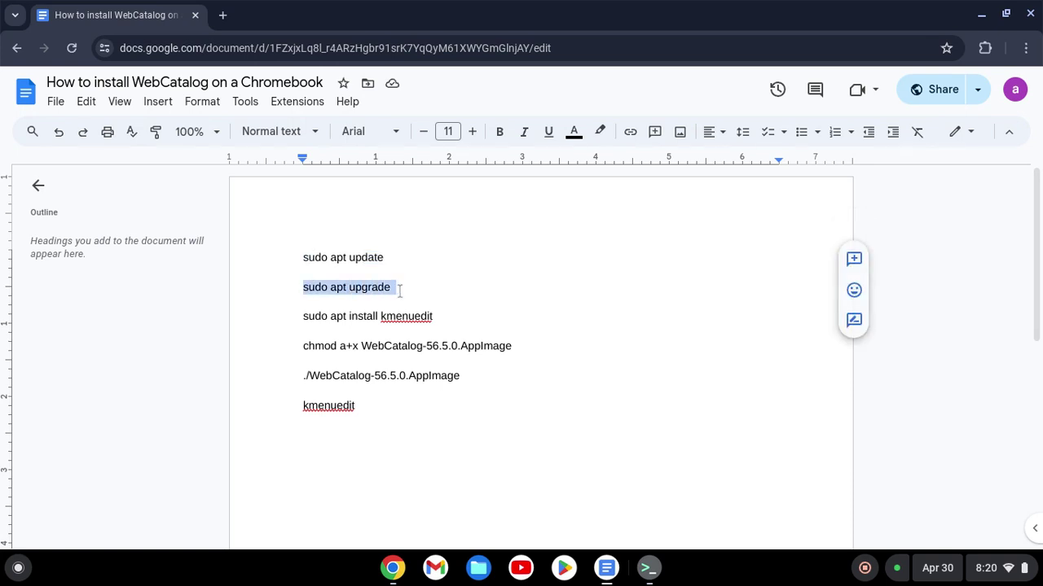
{"action": "left_click", "coordinate": [649, 568]}
{"action": "key", "text": "ctrl+shift+v"}
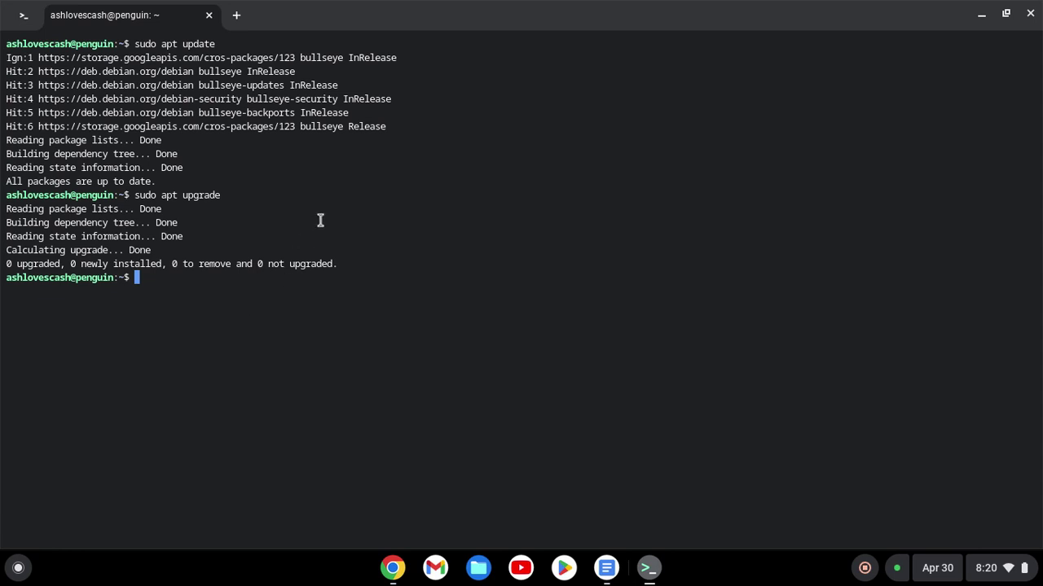
- Run 'sudo apt install kmenuedit' from the guide and answer y to install the packages
{"action": "left_click", "coordinate": [978, 16]}
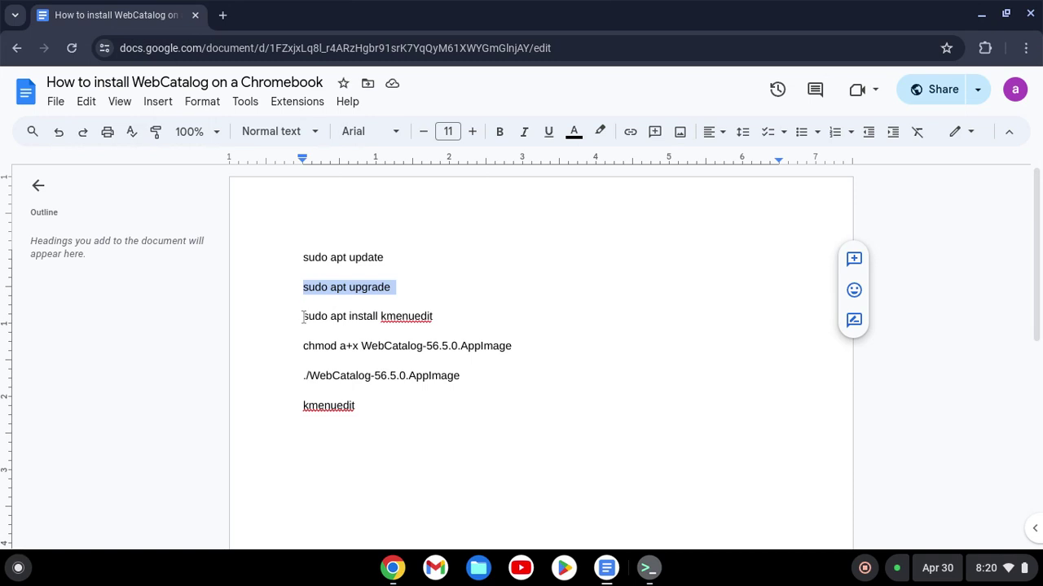
{"action": "left_click_drag", "start_coordinate": [303, 317], "coordinate": [438, 317]}
{"action": "key", "text": "ctrl+c"}
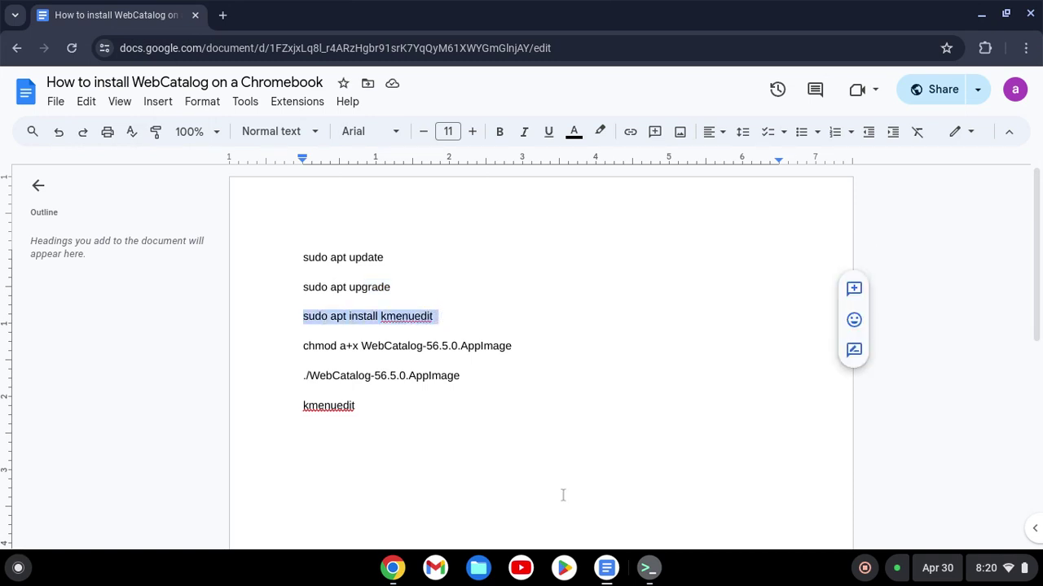
{"action": "left_click", "coordinate": [649, 568]}
{"action": "key", "text": "ctrl+shift+v"}
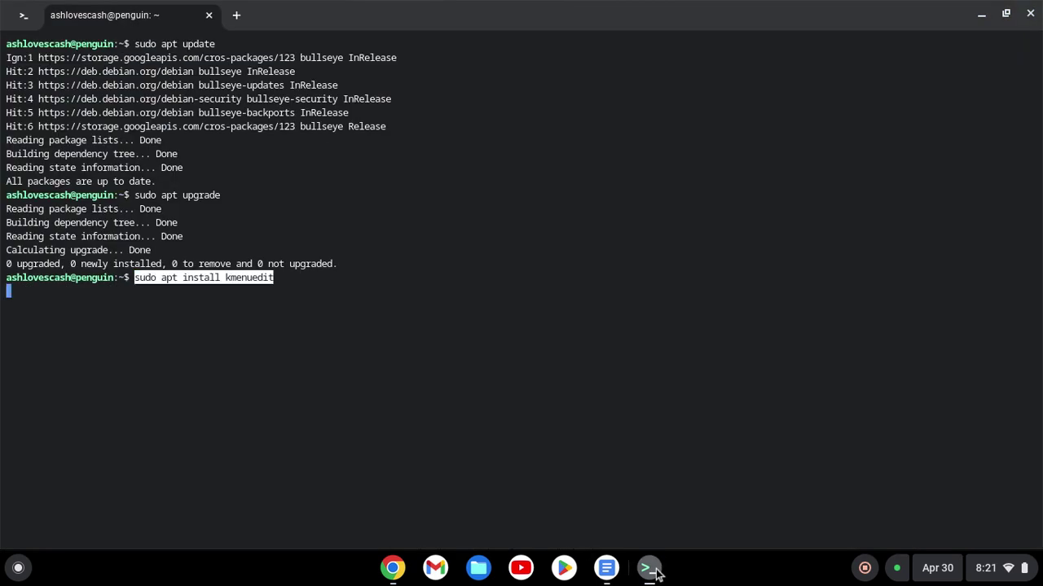
{"action": "key", "text": "Return"}
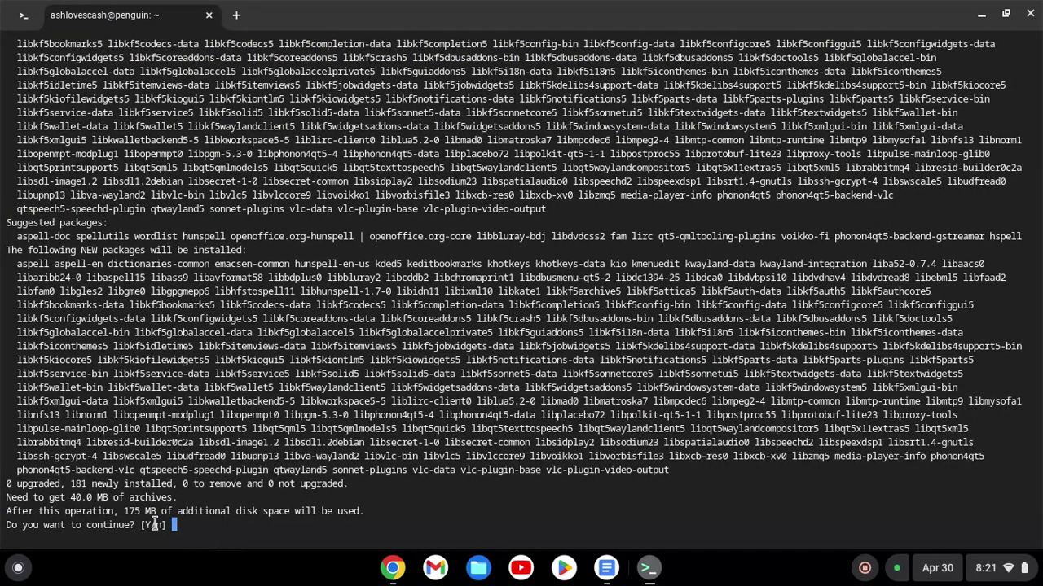
{"action": "type", "text": "y"}
{"action": "key", "text": "Return"}
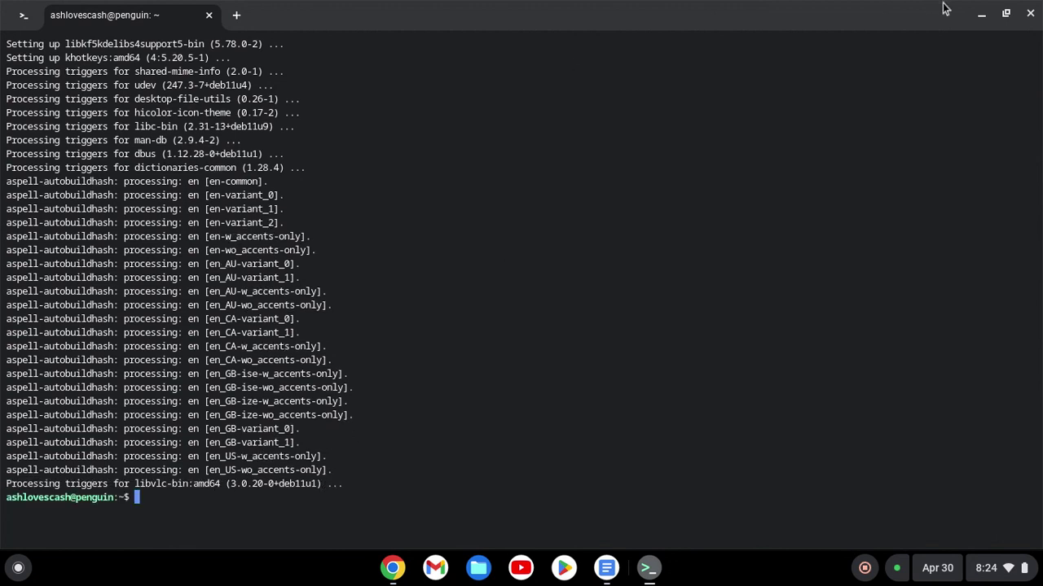
- Copy the chmod line from the guide and run it to make the AppImage executable
{"action": "left_click", "coordinate": [982, 14]}
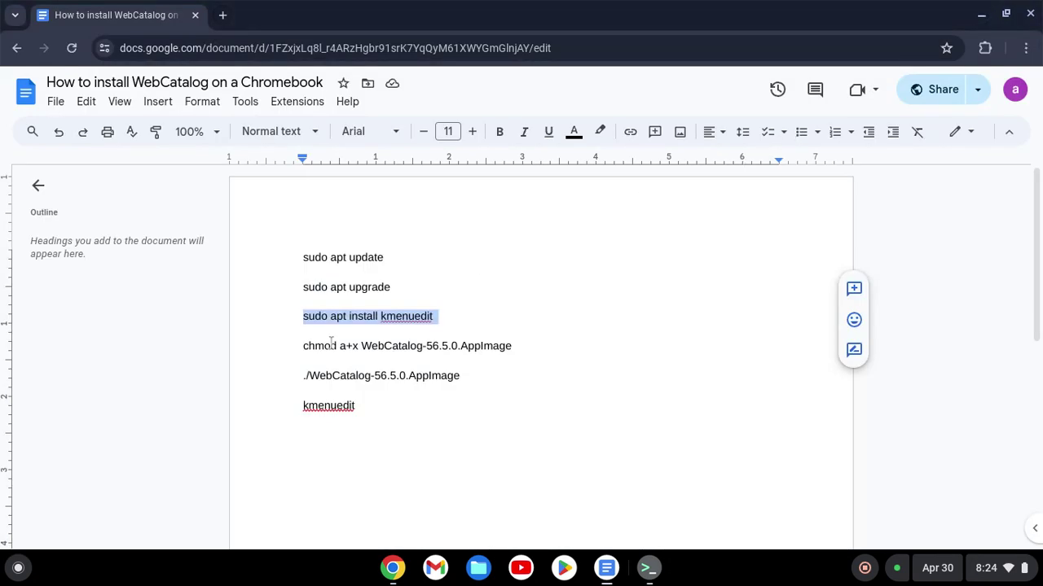
{"action": "left_click_drag", "start_coordinate": [303, 348], "coordinate": [548, 350]}
{"action": "key", "text": "ctrl+c"}
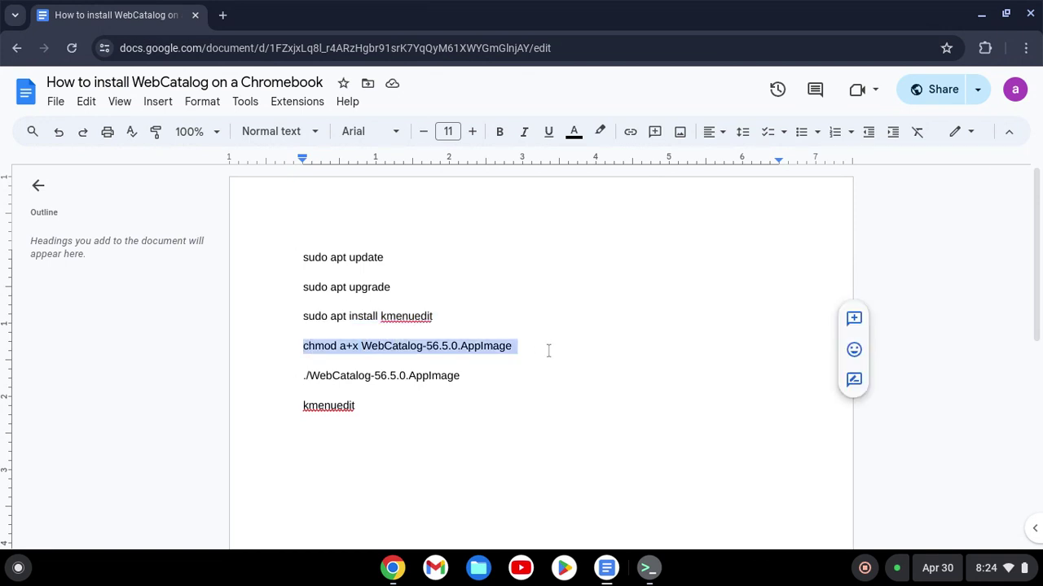
{"action": "left_click", "coordinate": [646, 568]}
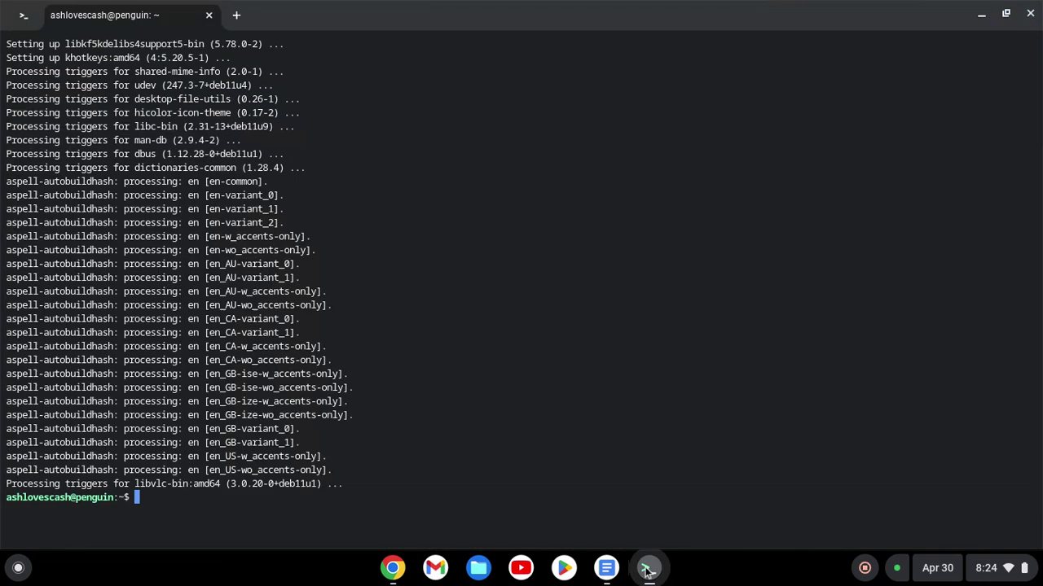
{"action": "key", "text": "ctrl+shift+v"}
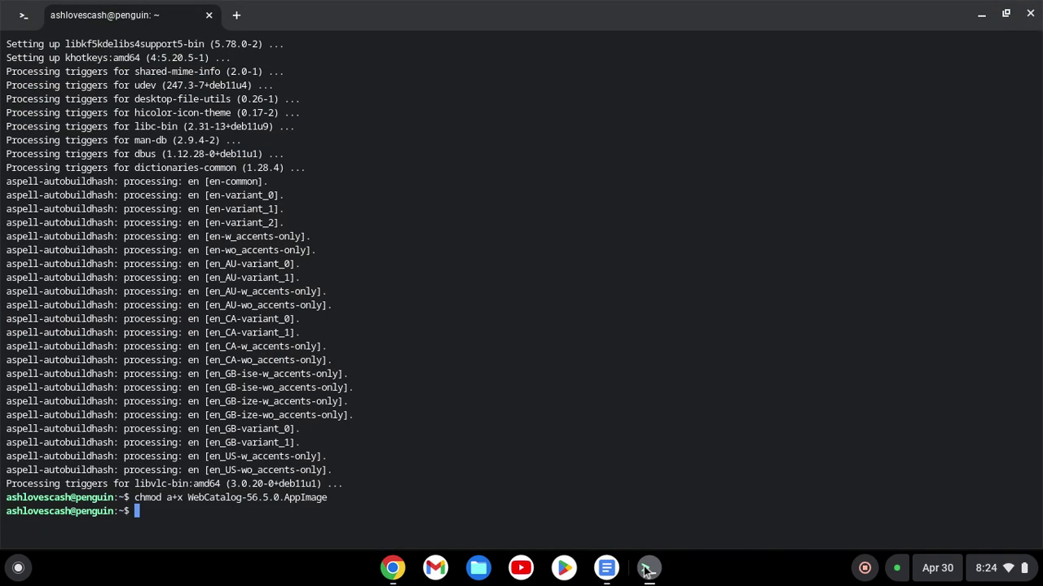
- Run ./WebCatalog-56.5.0.AppImage from Terminal to launch WebCatalog
{"action": "left_click", "coordinate": [981, 14]}
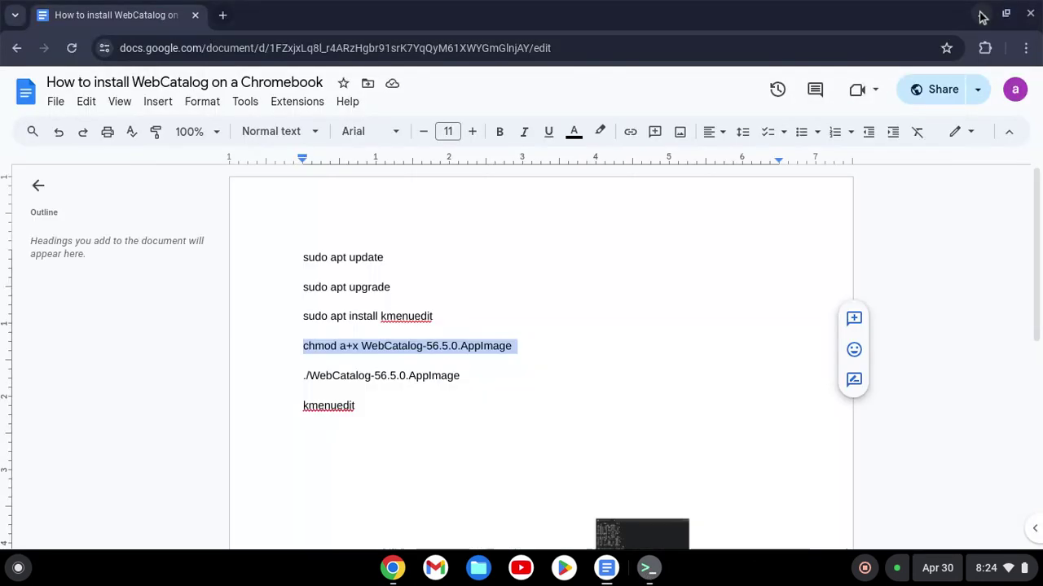
{"action": "left_click_drag", "start_coordinate": [302, 375], "coordinate": [473, 375]}
{"action": "key", "text": "ctrl+c"}
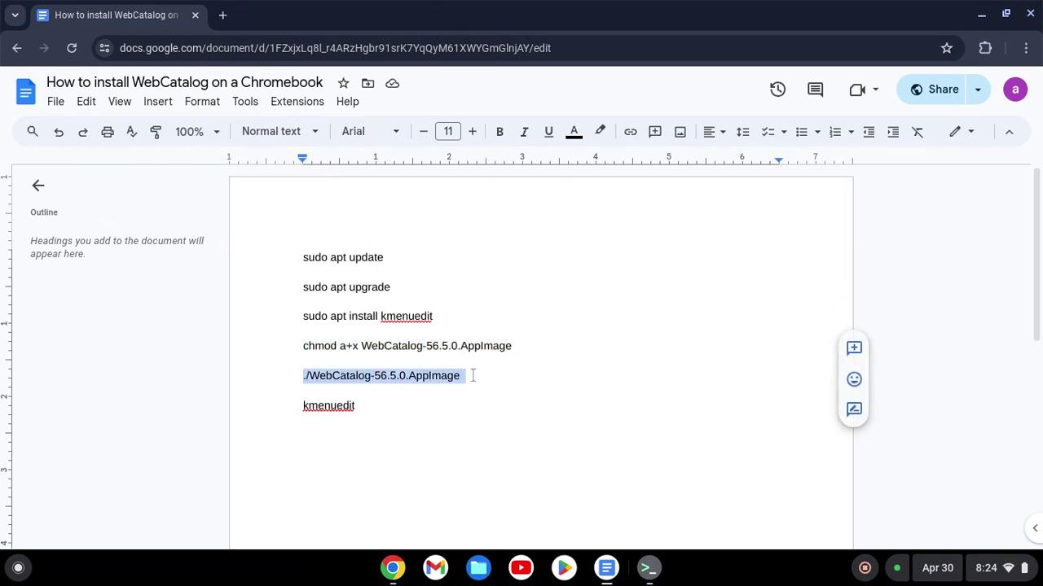
{"action": "left_click", "coordinate": [649, 568]}
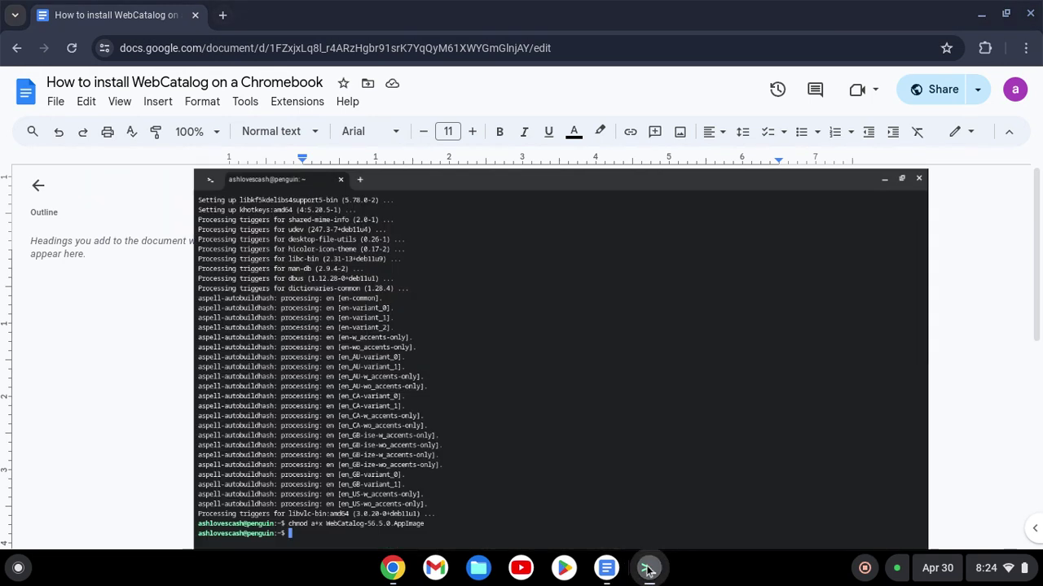
{"action": "key", "text": "ctrl+shift+v"}
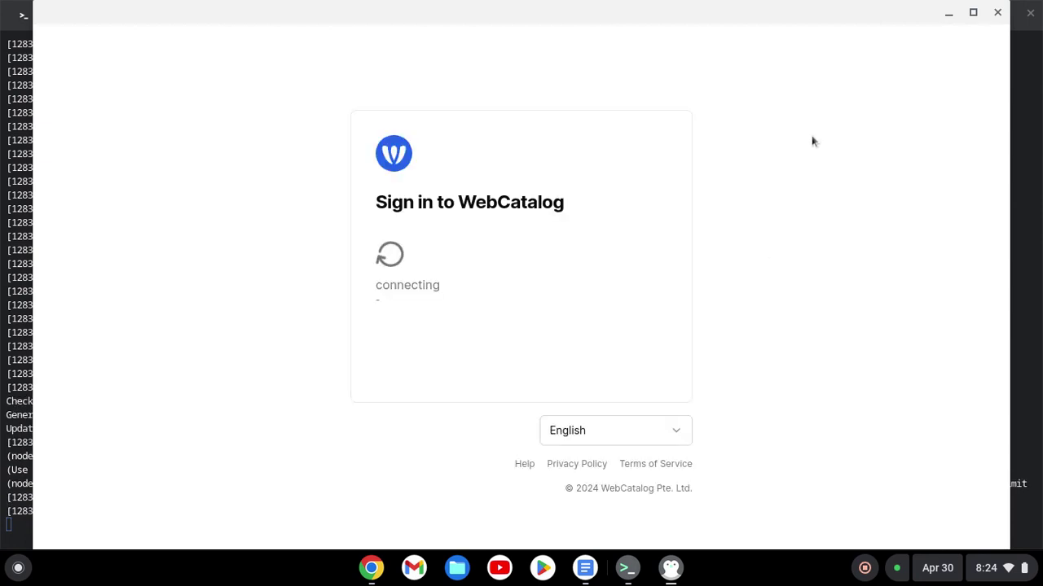
- Close WebCatalog, then copy 'kmenuedit' from the guide and run it in Terminal
{"action": "left_click", "coordinate": [996, 14]}
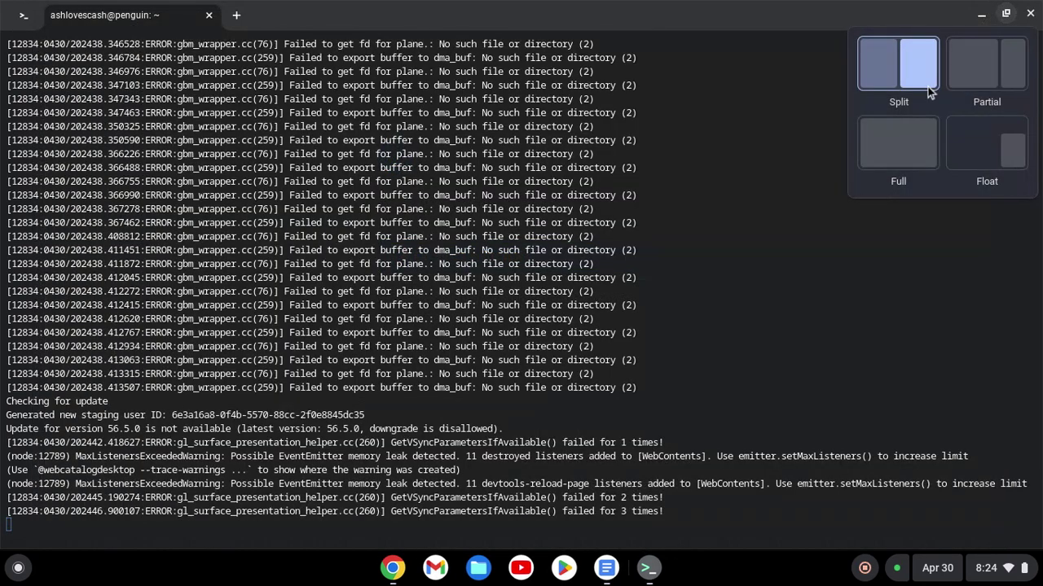
{"action": "left_click", "coordinate": [981, 15]}
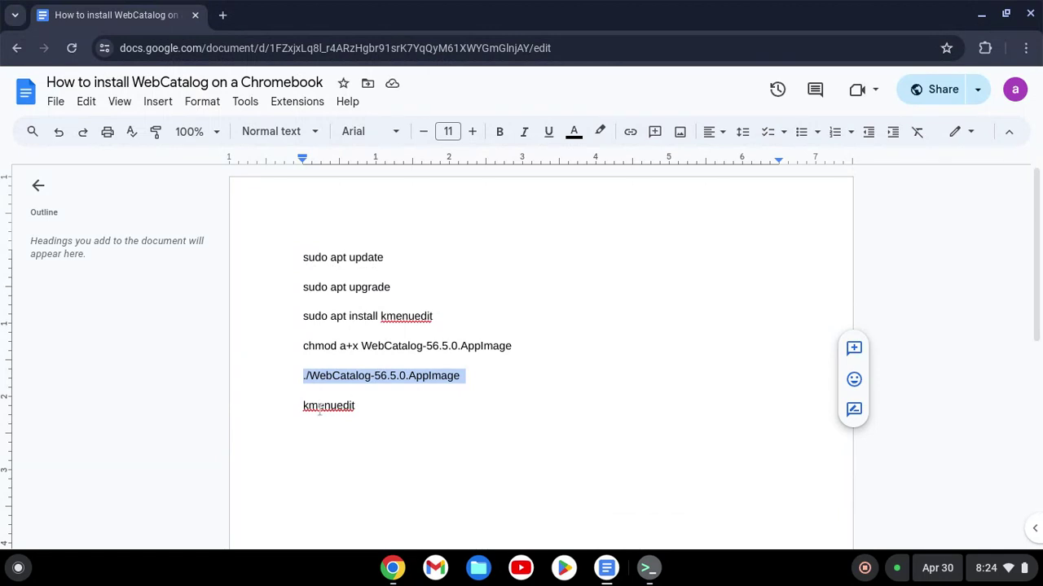
{"action": "left_click_drag", "start_coordinate": [298, 407], "coordinate": [379, 407]}
{"action": "key", "text": "ctrl+c"}
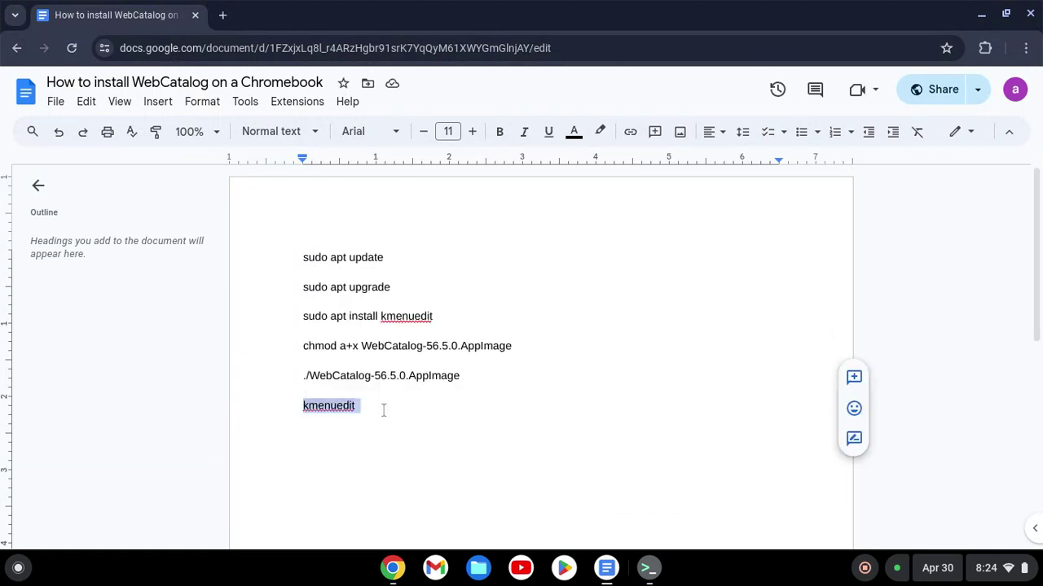
{"action": "left_click", "coordinate": [647, 567]}
{"action": "key", "text": "ctrl+shift+v"}
{"action": "key", "text": "Return"}
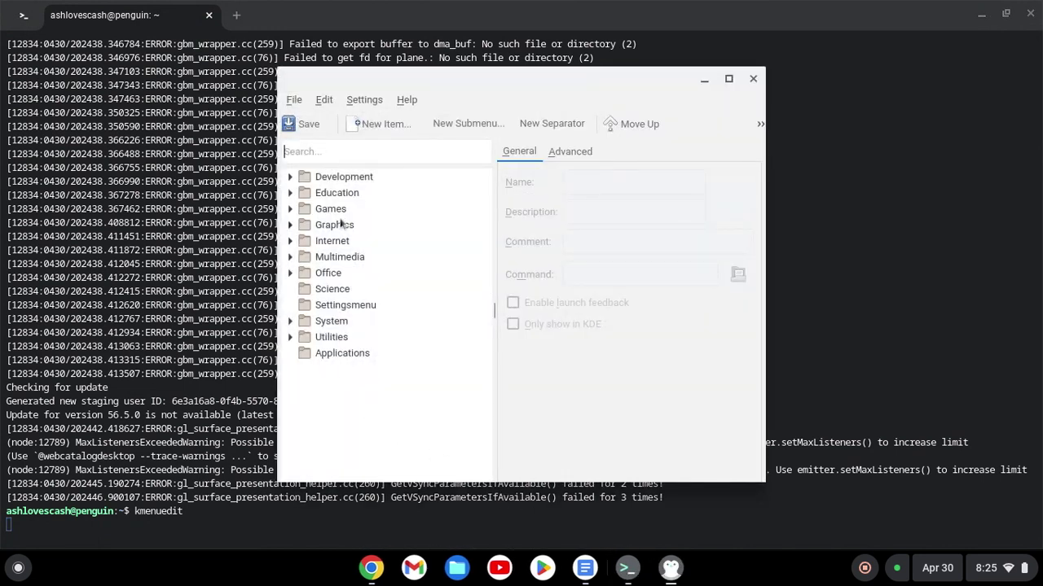
- Create a new KDE menu item named 'WebCatalog'
{"action": "left_click", "coordinate": [372, 127]}
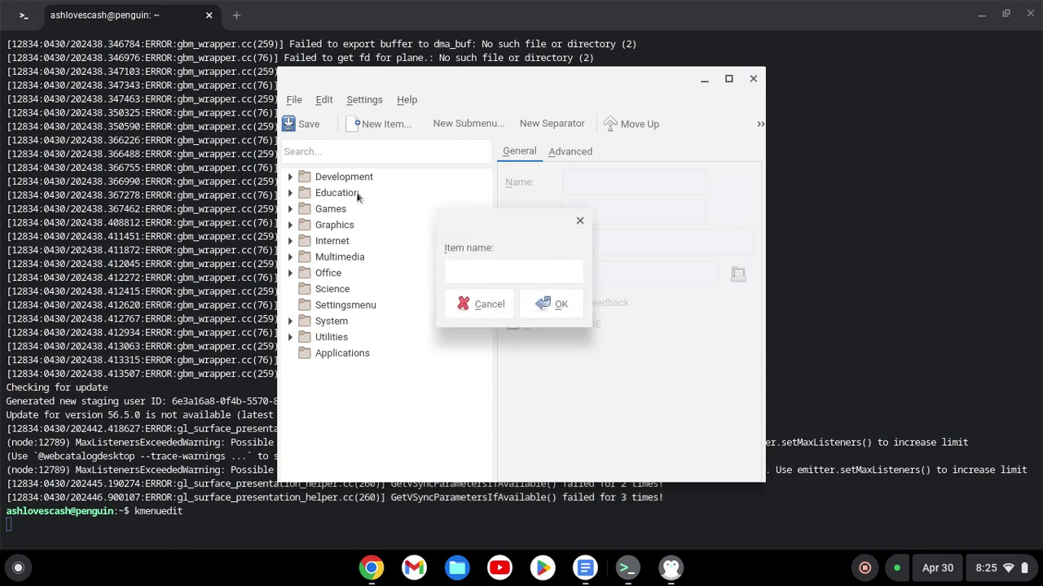
{"action": "type", "text": "WebCatalog"}
{"action": "left_click", "coordinate": [551, 308]}
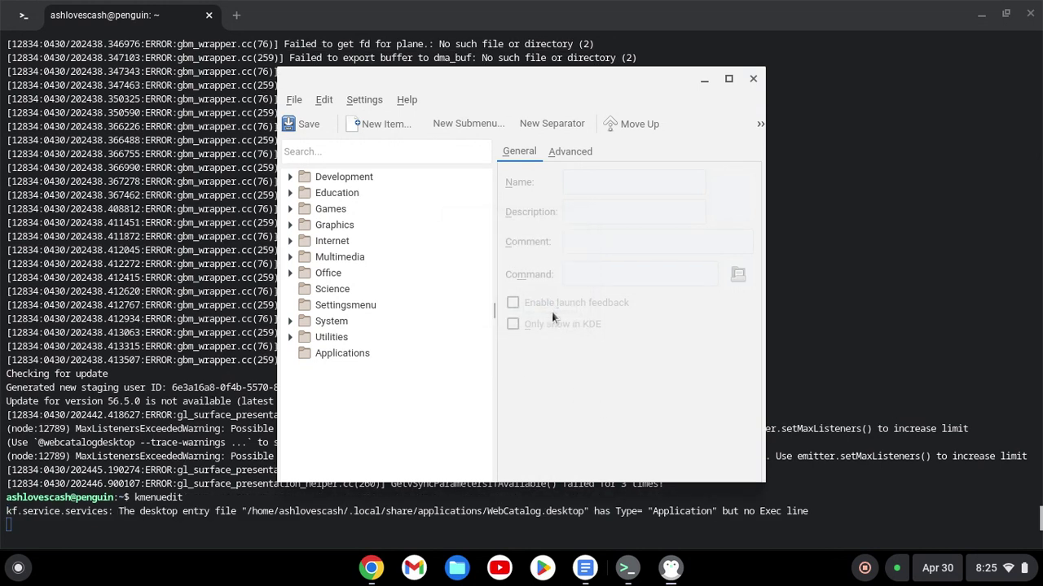
- Set the entry's command to WebCatalog-56.5.0.AppImage, save it, and close the editor
{"action": "left_click", "coordinate": [731, 276]}
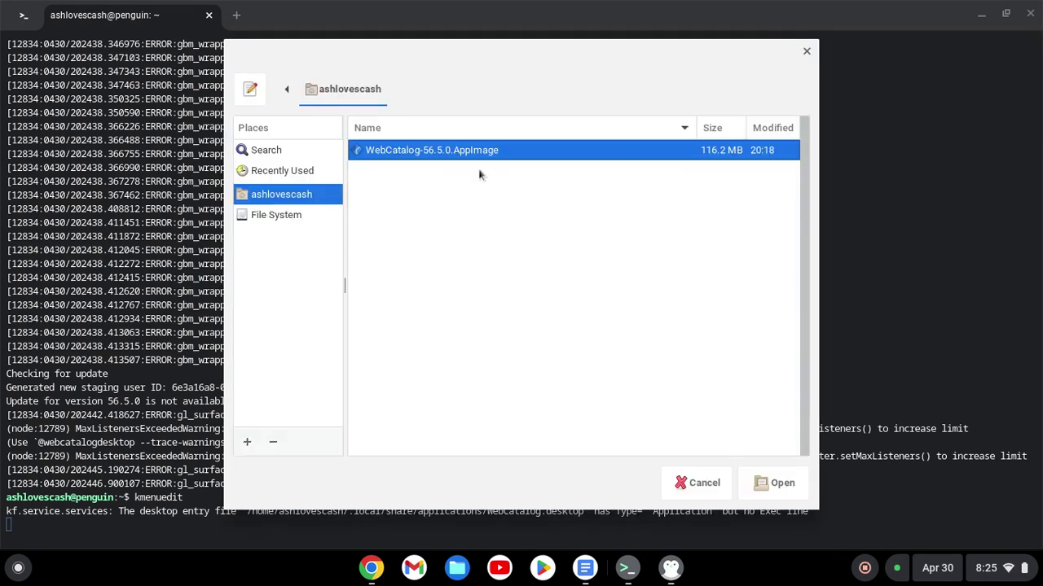
{"action": "key", "text": "Return"}
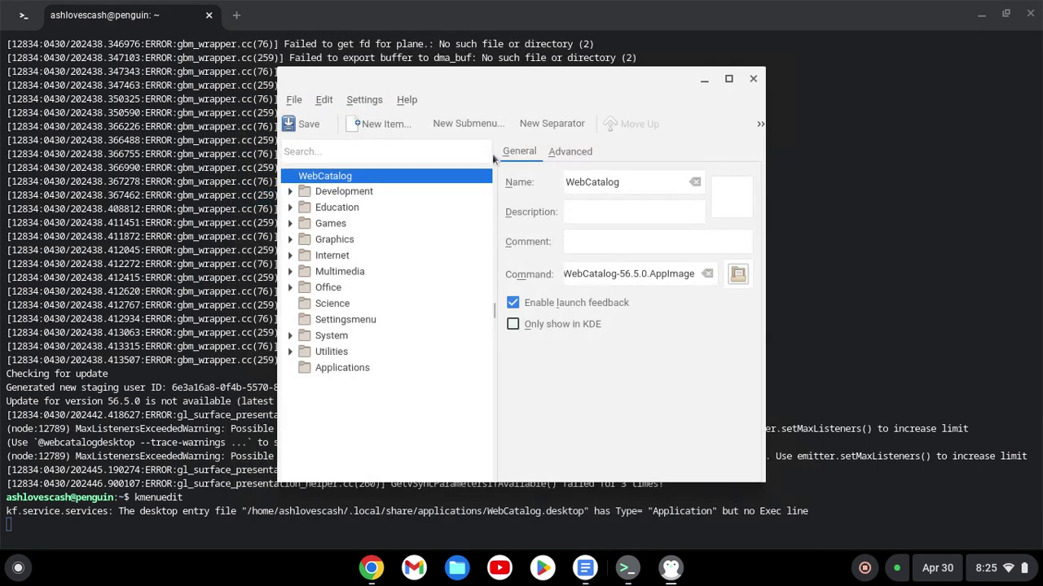
{"action": "left_click", "coordinate": [321, 130]}
{"action": "left_click", "coordinate": [754, 79]}
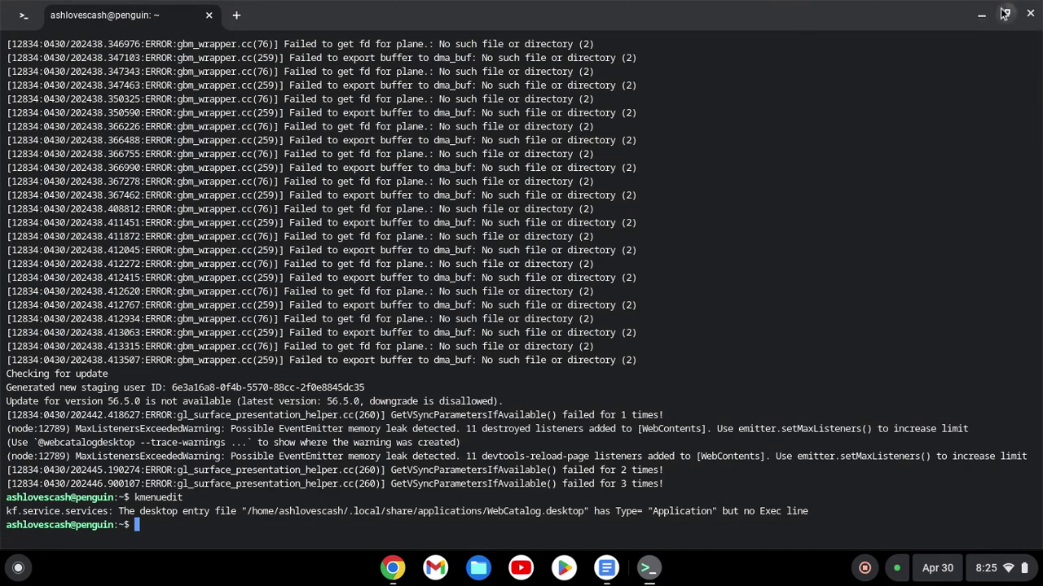
- Close Terminal and Google Docs, then launch WebCatalog from the Launcher's Linux apps folder
{"action": "key", "text": "ctrl+d"}
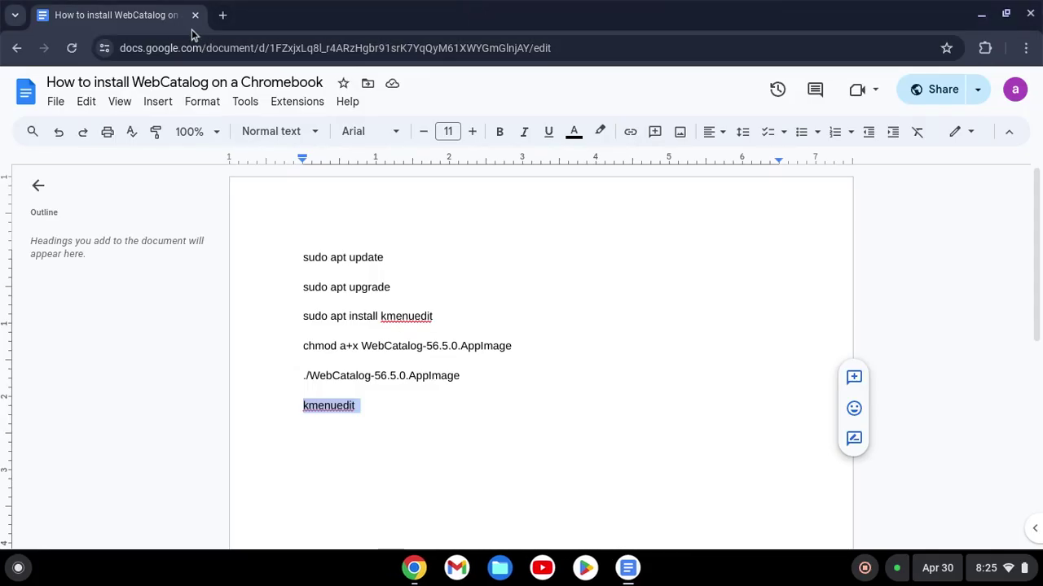
{"action": "left_click", "coordinate": [195, 18]}
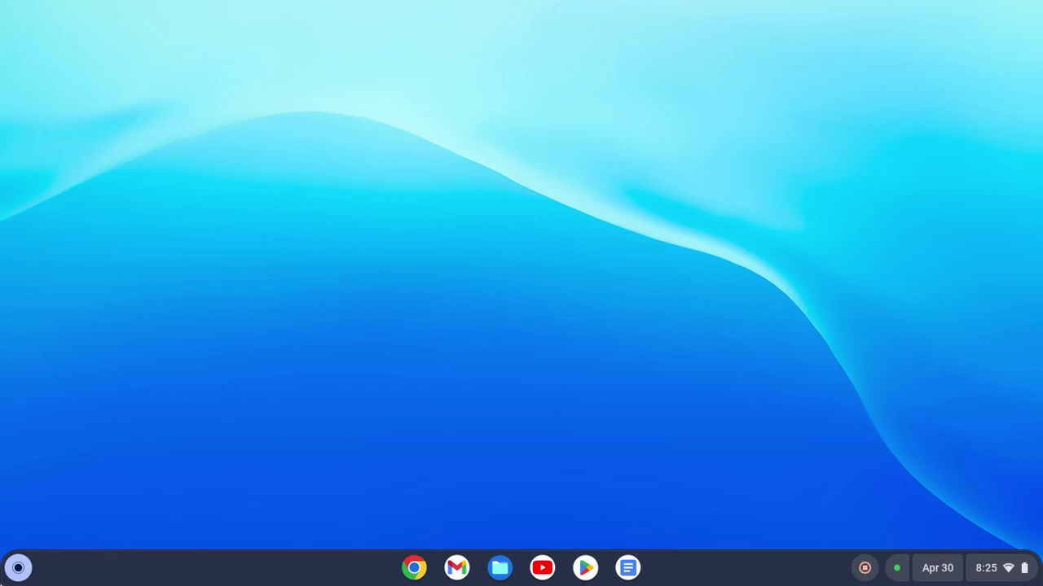
{"action": "left_click", "coordinate": [18, 568]}
{"action": "left_click", "coordinate": [51, 173]}
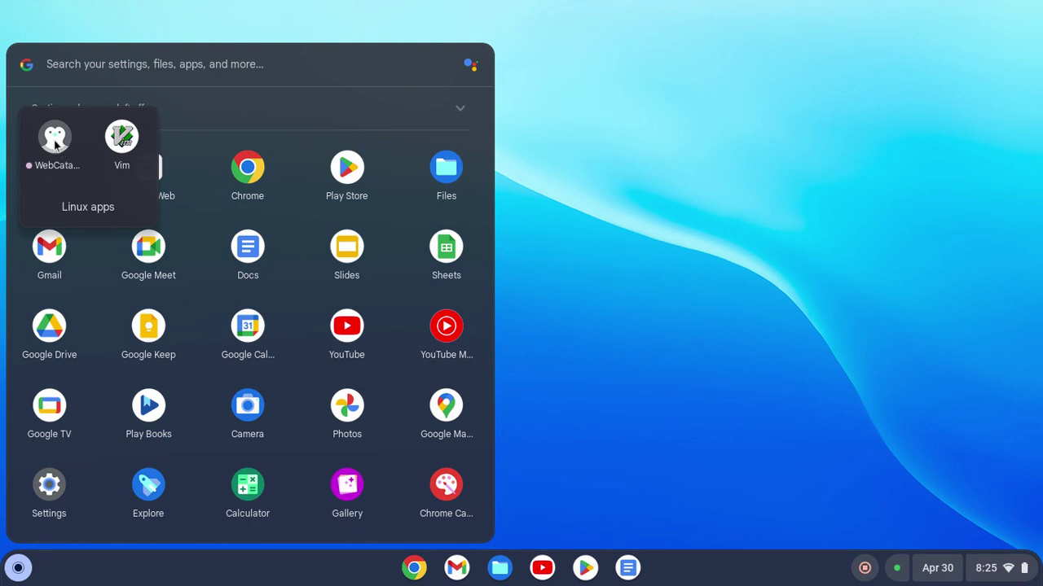
{"action": "left_click", "coordinate": [54, 138]}
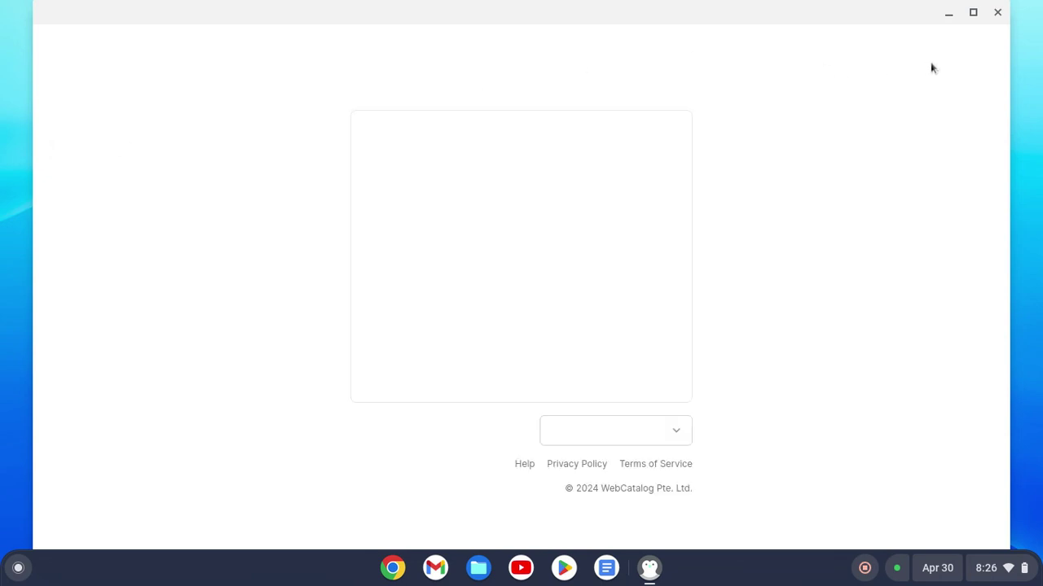
- Maximize WebCatalog, sign in via the browser, and close the 'Signed in successfully' tab
{"action": "left_click", "coordinate": [974, 18]}
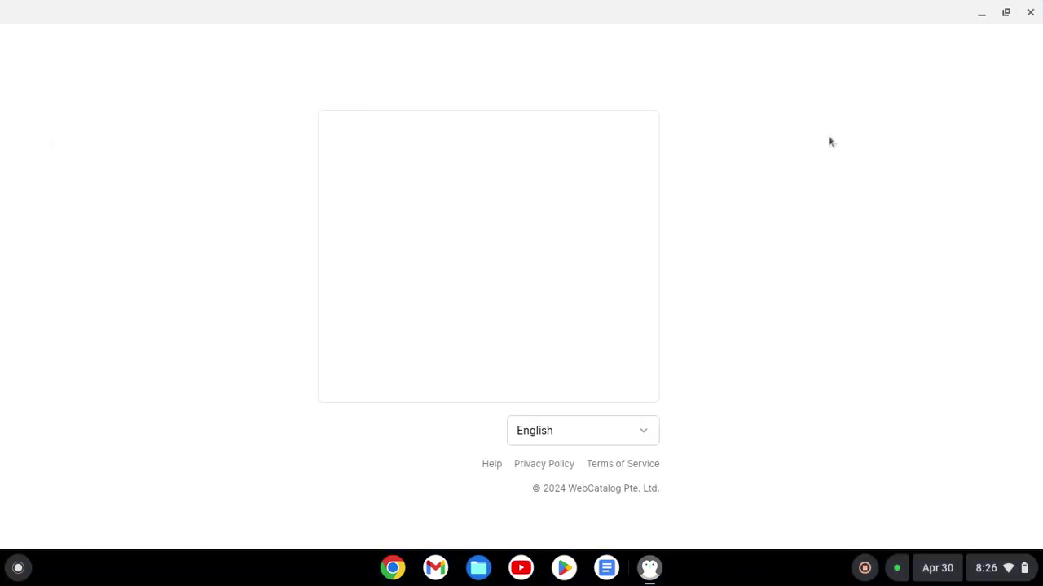
{"action": "left_click", "coordinate": [564, 259]}
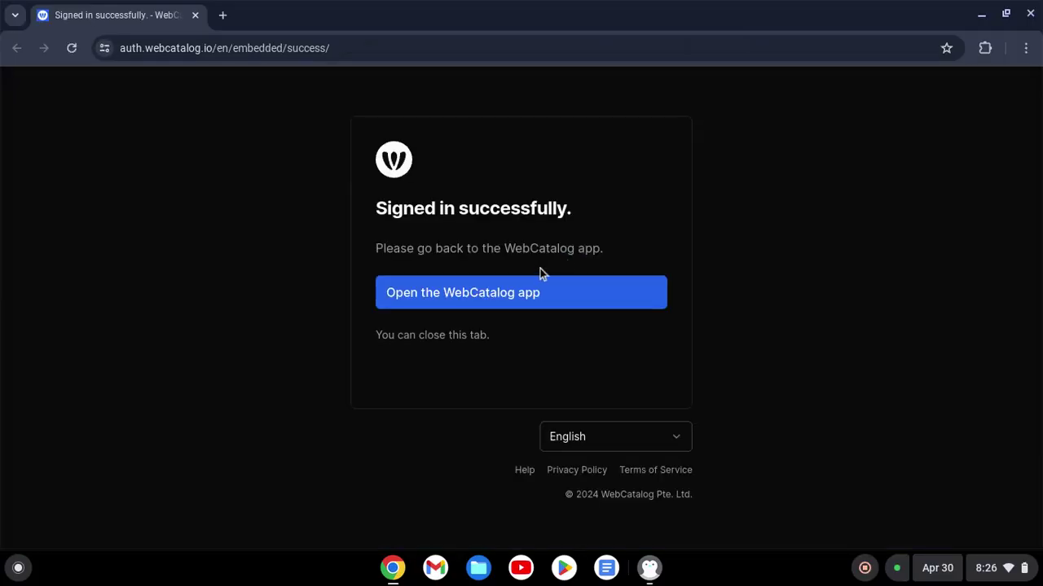
{"action": "left_click", "coordinate": [194, 23]}
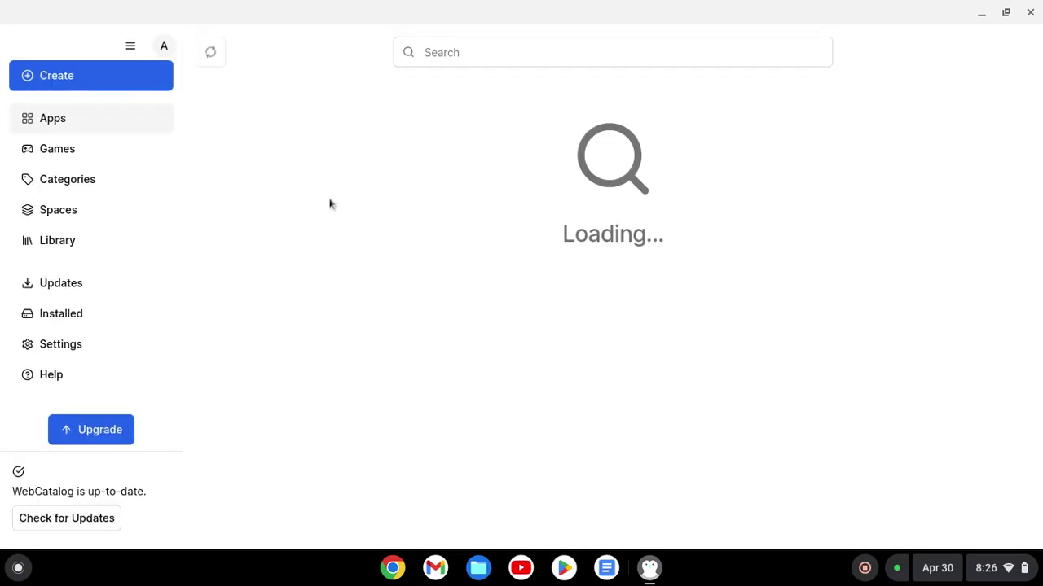